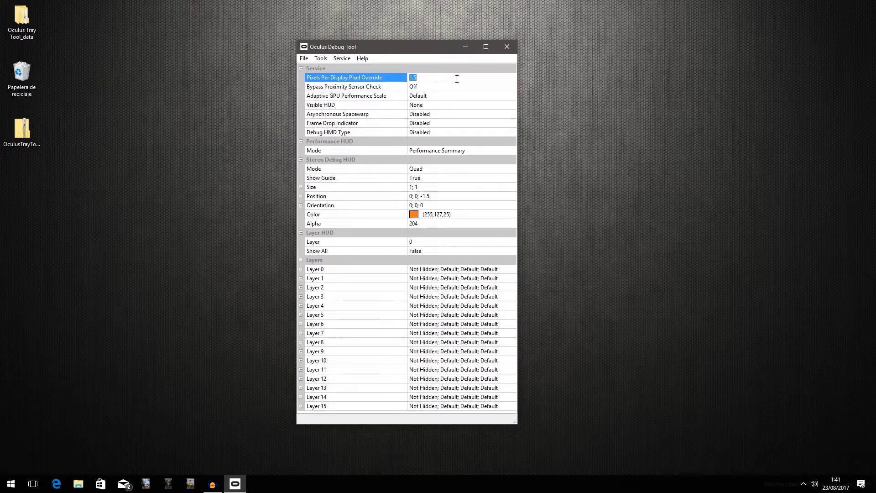
# Apply 1.5 as the Pixels Per Display Pixel Override.
pyautogui.press('Return')
pyautogui.moveTo(262, 20); pyautogui.dragTo(559, 452)
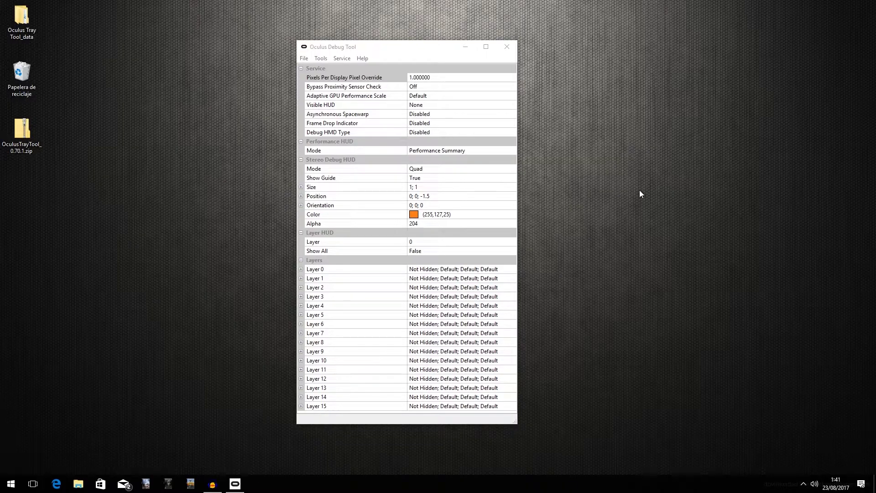
# Review the mode options of the Performance HUD and close the Oculus Debug Tool.
pyautogui.click(403, 48)
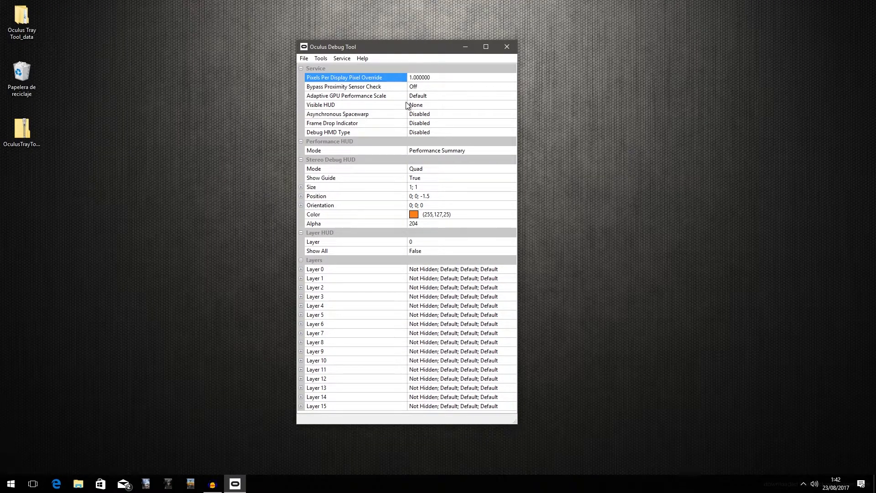
pyautogui.click(504, 151)
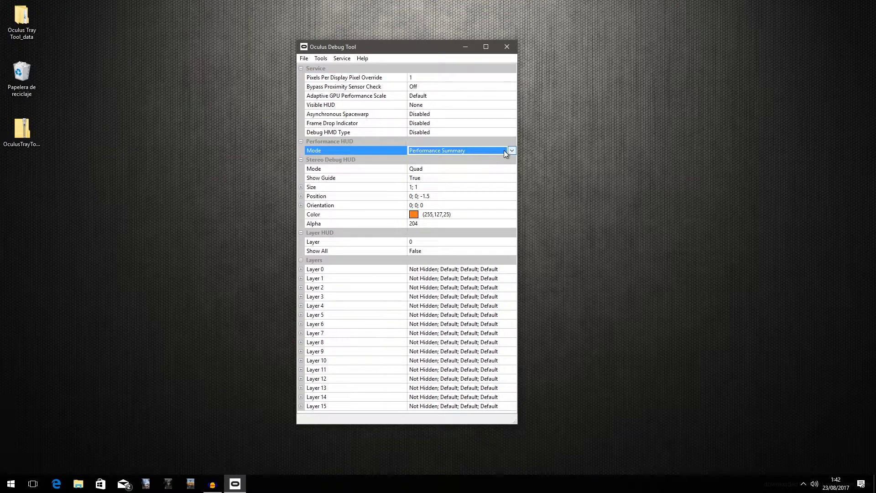
pyautogui.click(512, 151)
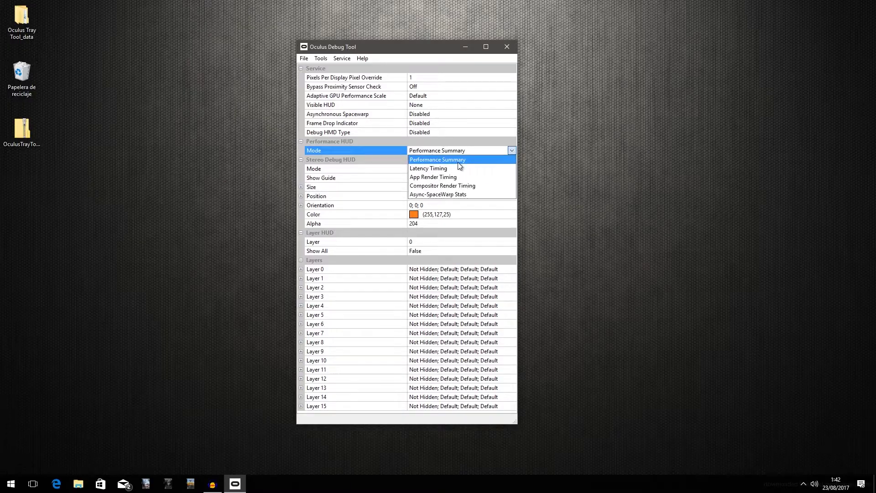
pyautogui.click(513, 152)
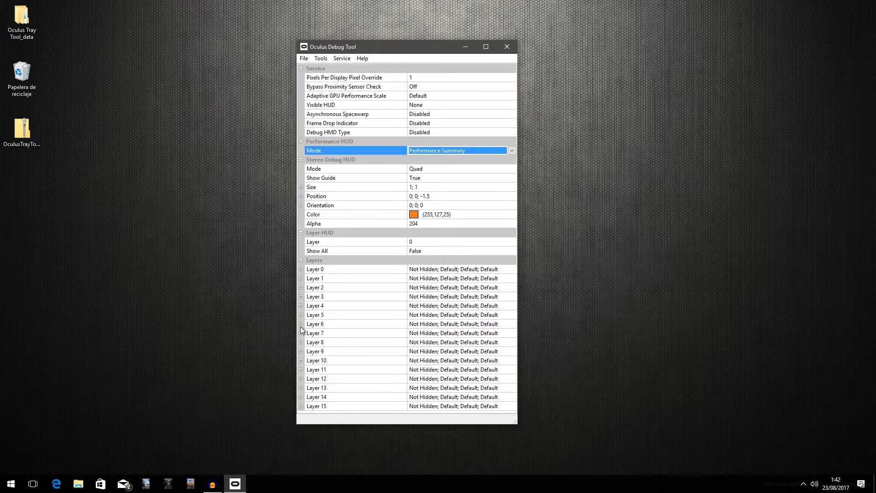
pyautogui.click(506, 48)
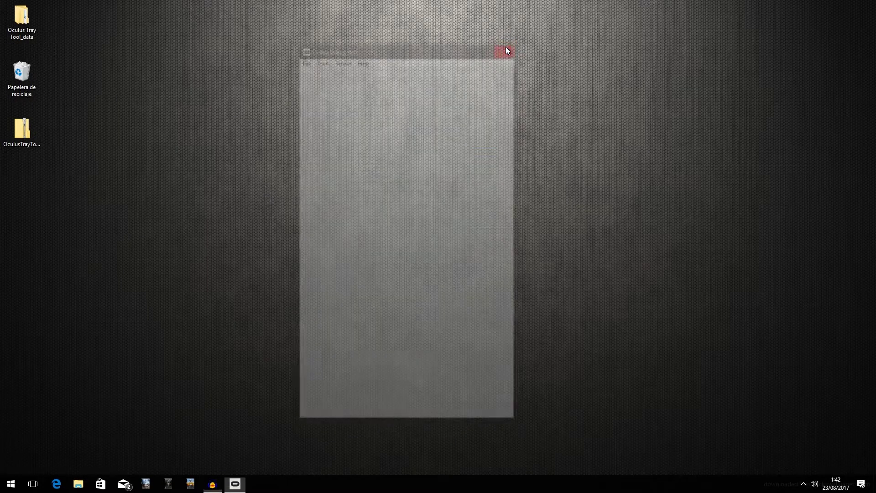
# Extract the OculusTrayTool_0.70.1.zip archive directly onto the desktop with 7-Zip.
pyautogui.rightClick(28, 137)
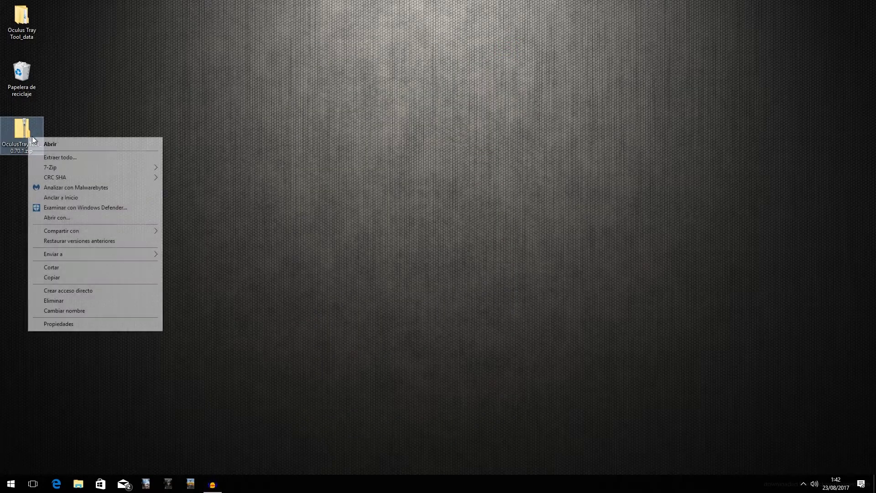
pyautogui.moveTo(87, 167)
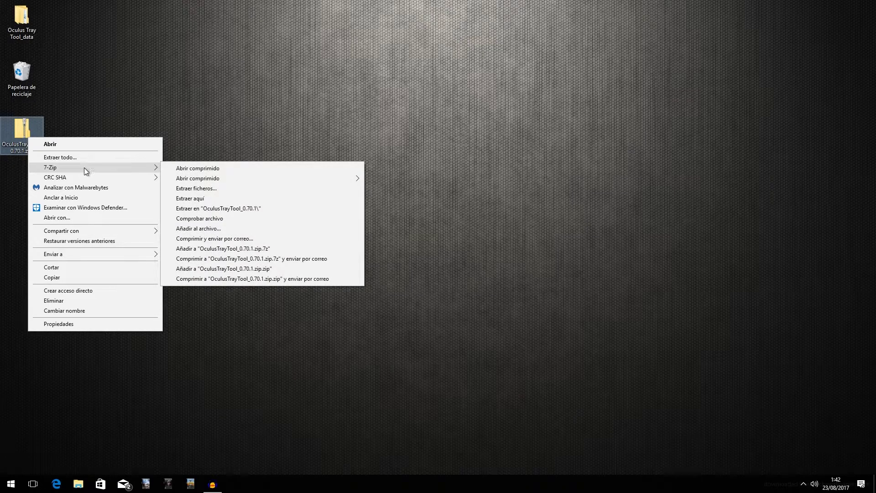
pyautogui.click(219, 199)
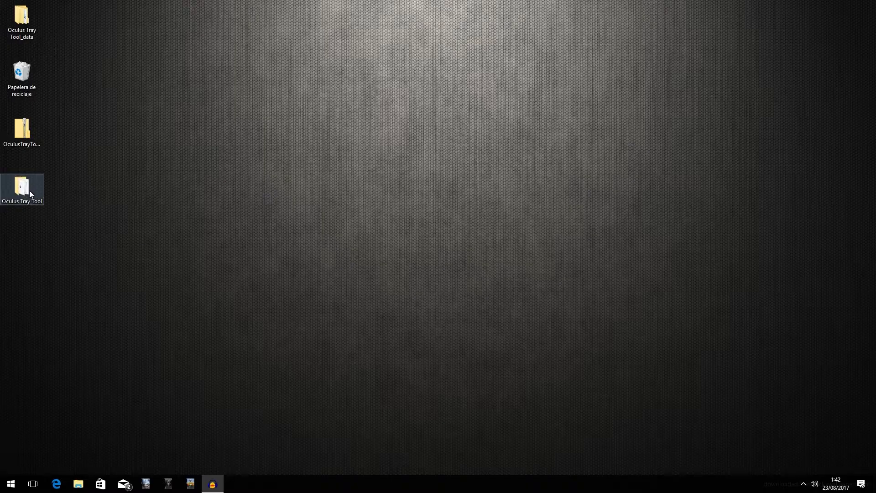
# Move the extracted Oculus Tray Tool folder from the desktop into Juegos\Oculus on drive E.
pyautogui.rightClick(32, 194)
pyautogui.click(64, 336)
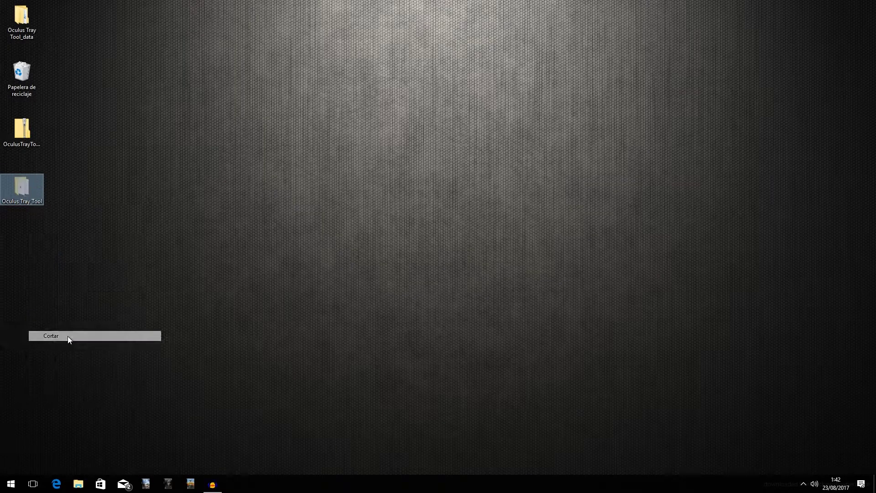
pyautogui.click(78, 483)
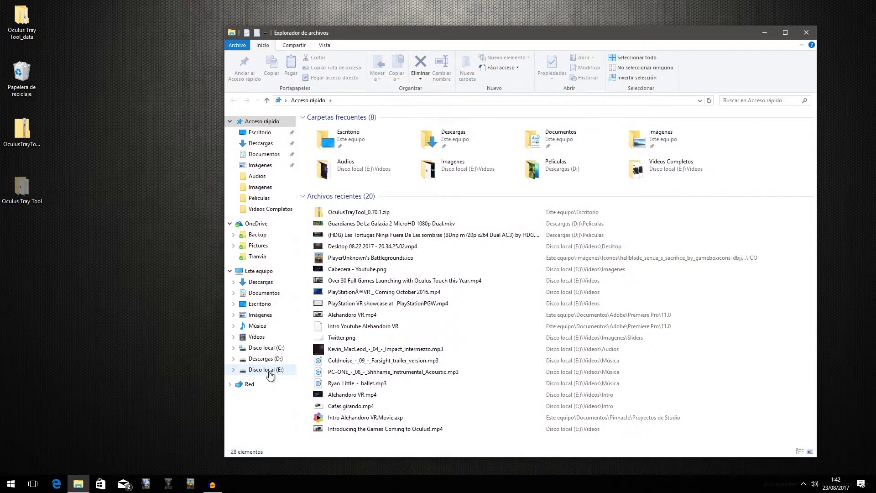
pyautogui.click(268, 371)
pyautogui.doubleClick(325, 141)
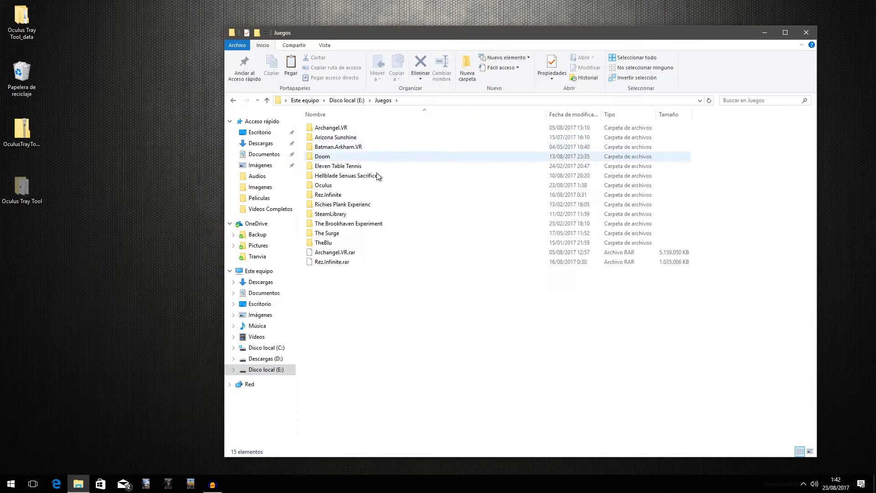
pyautogui.doubleClick(347, 186)
pyautogui.rightClick(345, 195)
pyautogui.click(382, 259)
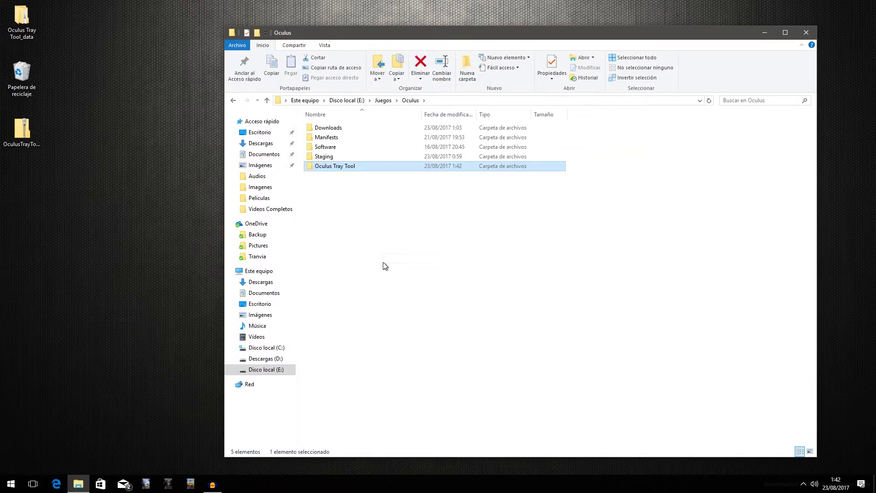
# Open the moved Oculus Tray Tool folder and look through User Guide.pdf, closing the guide when done.
pyautogui.doubleClick(363, 169)
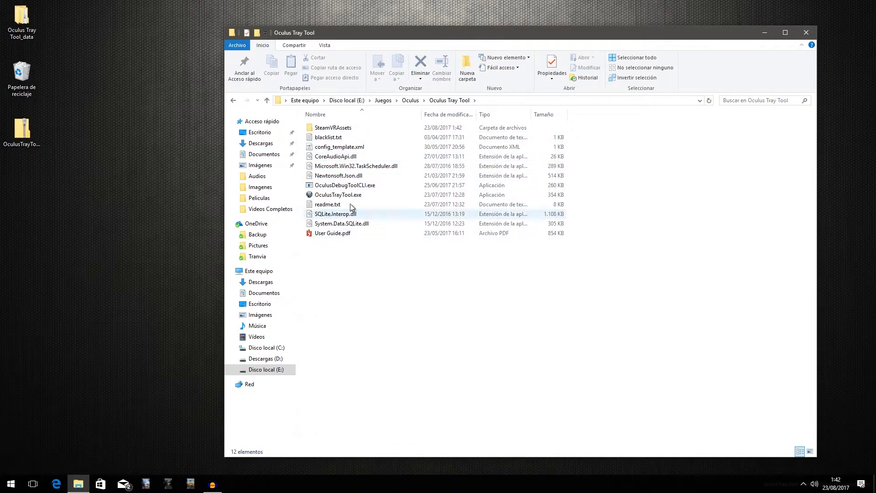
pyautogui.doubleClick(332, 233)
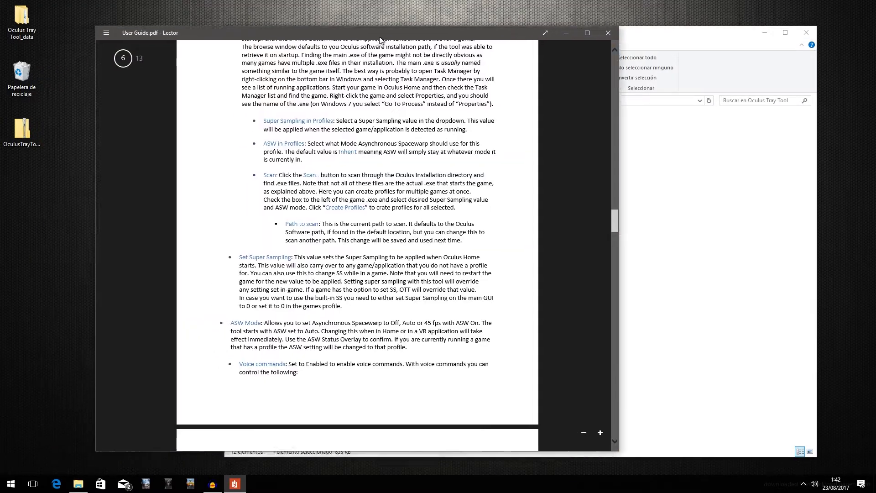
pyautogui.moveTo(380, 40); pyautogui.dragTo(470, 48)
pyautogui.moveTo(704, 227)
pyautogui.mouseDown()
pyautogui.moveTo(708, 68)
pyautogui.moveTo(708, 227)
pyautogui.mouseUp()
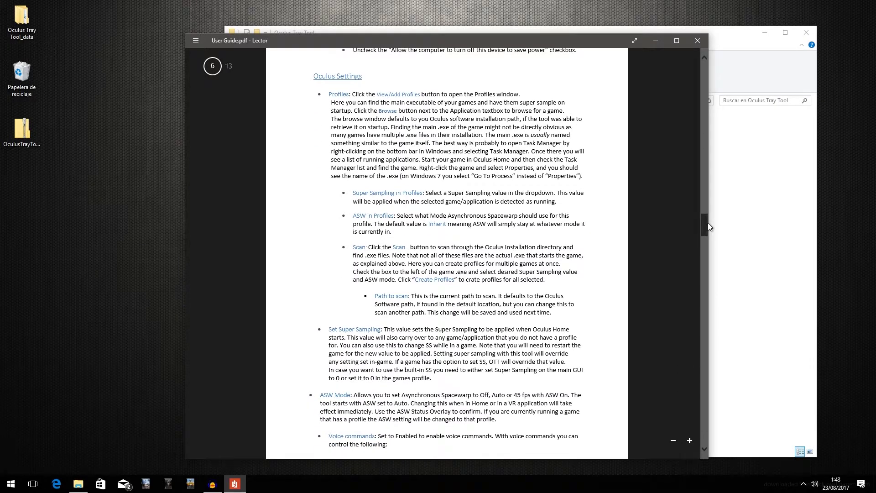
pyautogui.click(697, 40)
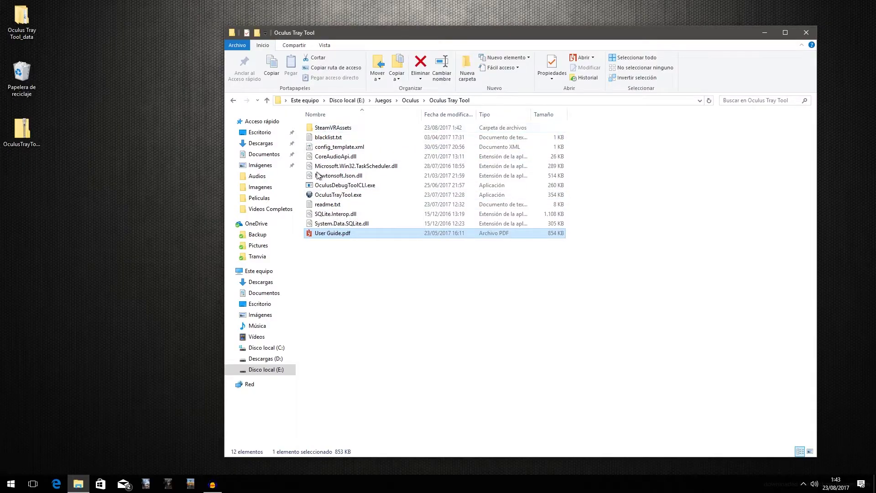
# Run OculusTrayTool.exe as administrator and close the File Explorer window.
pyautogui.click(322, 197)
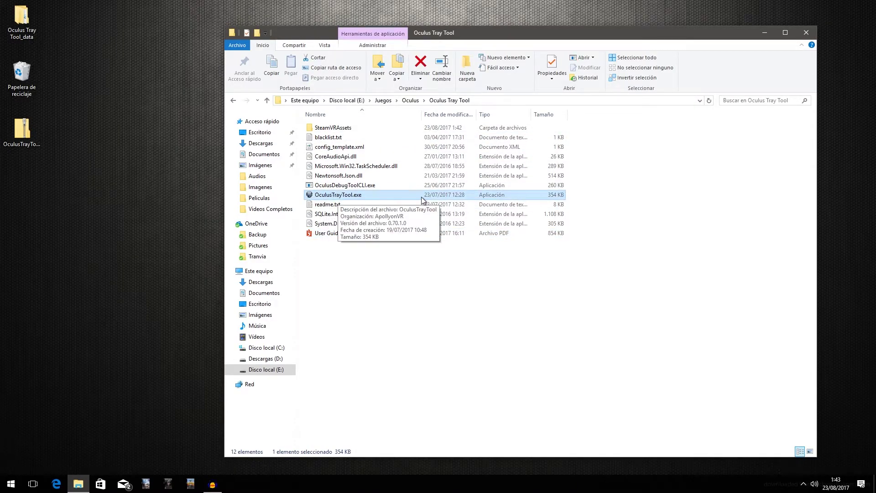
pyautogui.rightClick(336, 196)
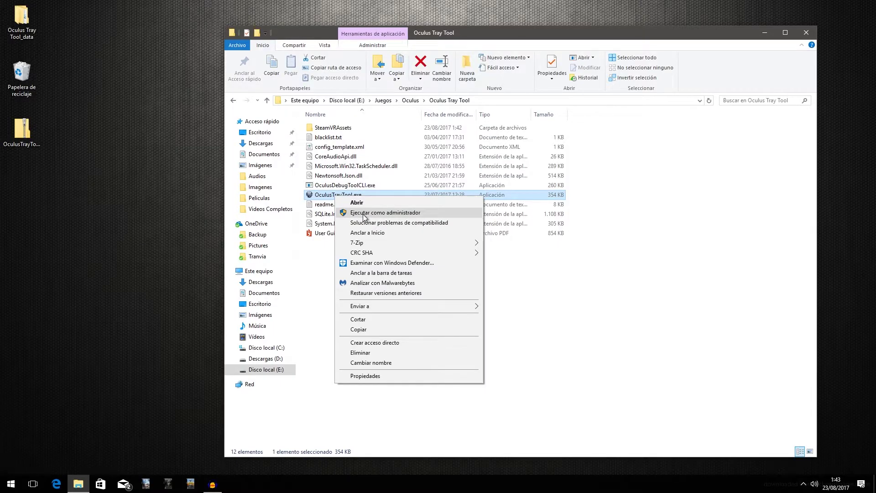
pyautogui.click(374, 215)
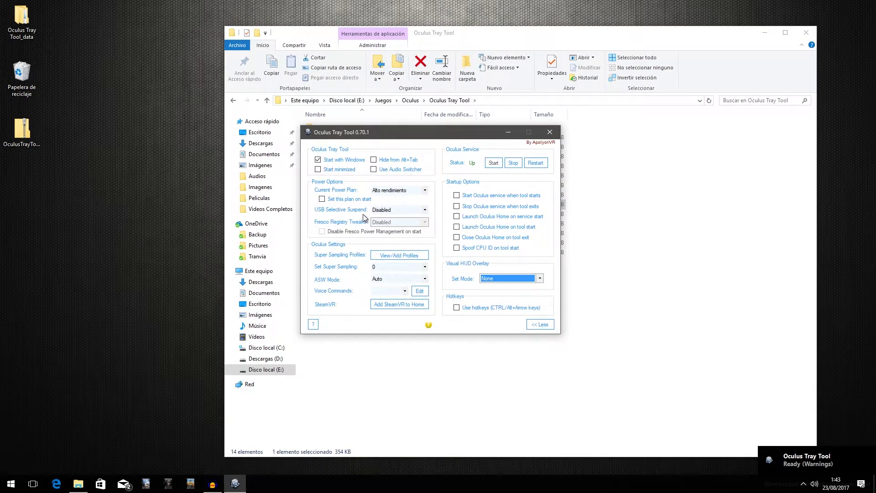
pyautogui.click(806, 33)
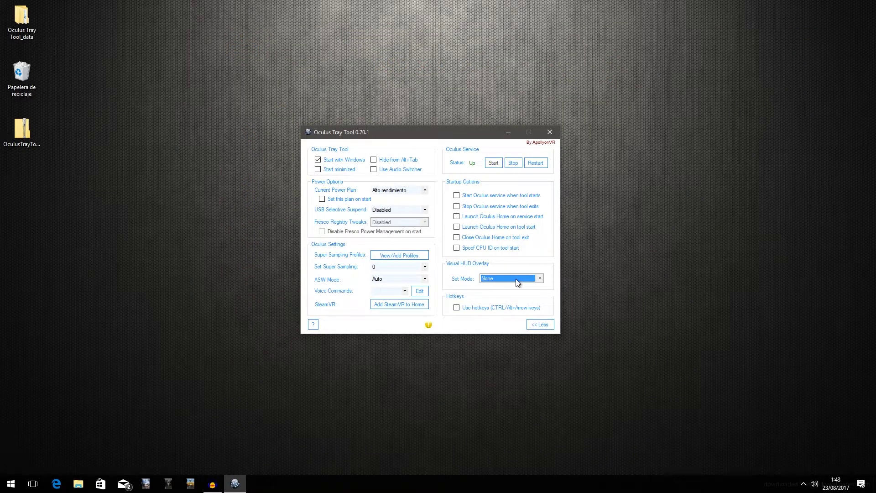
# Check the tool's warning log, and collapse the log and the extended options.
pyautogui.click(430, 326)
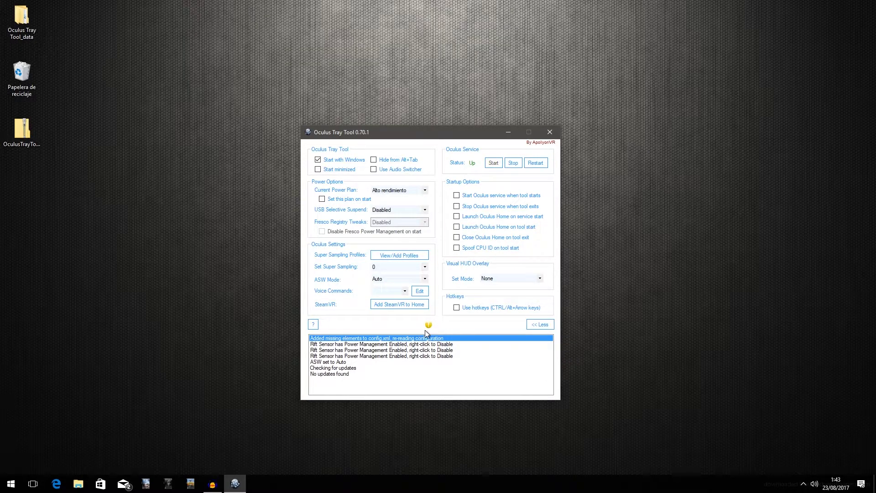
pyautogui.moveTo(428, 328)
pyautogui.click(540, 324)
pyautogui.click(371, 325)
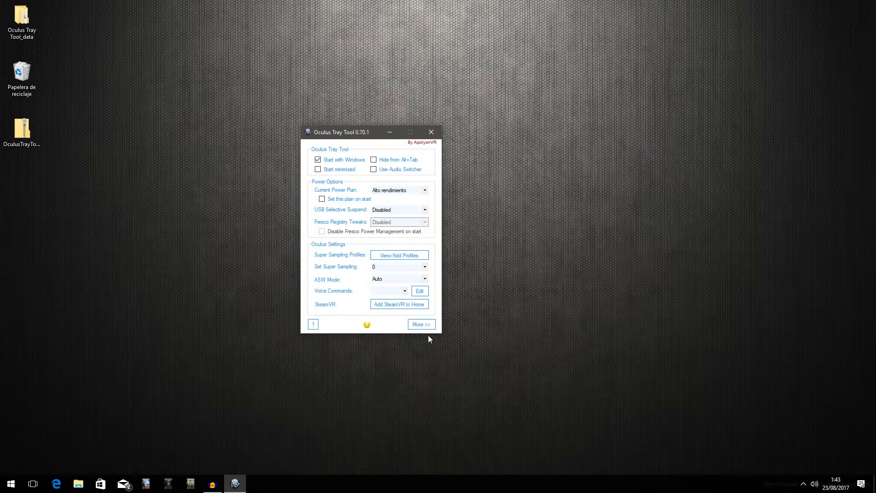
# Enable the Start minimized option for Oculus Tray Tool.
pyautogui.moveTo(360, 135); pyautogui.dragTo(433, 135)
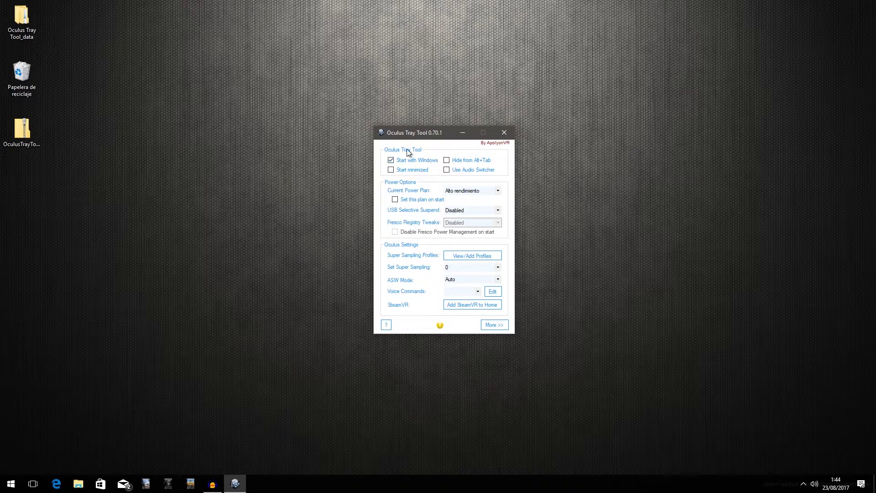
pyautogui.click(391, 170)
pyautogui.moveTo(401, 131)
pyautogui.mouseDown()
pyautogui.moveTo(354, 129)
pyautogui.moveTo(534, 201)
pyautogui.moveTo(403, 155)
pyautogui.moveTo(401, 135)
pyautogui.mouseUp()
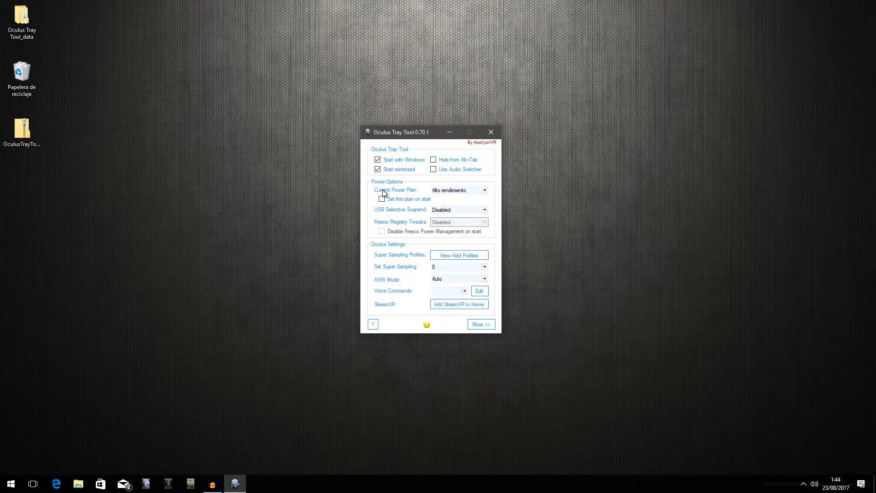
# Review the available power plans and select Alto rendimiento as the current plan.
pyautogui.click(487, 191)
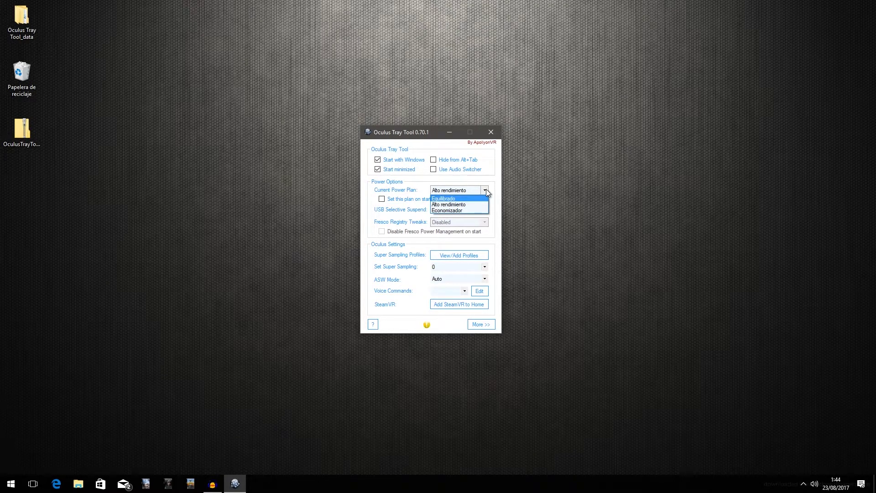
pyautogui.click(486, 189)
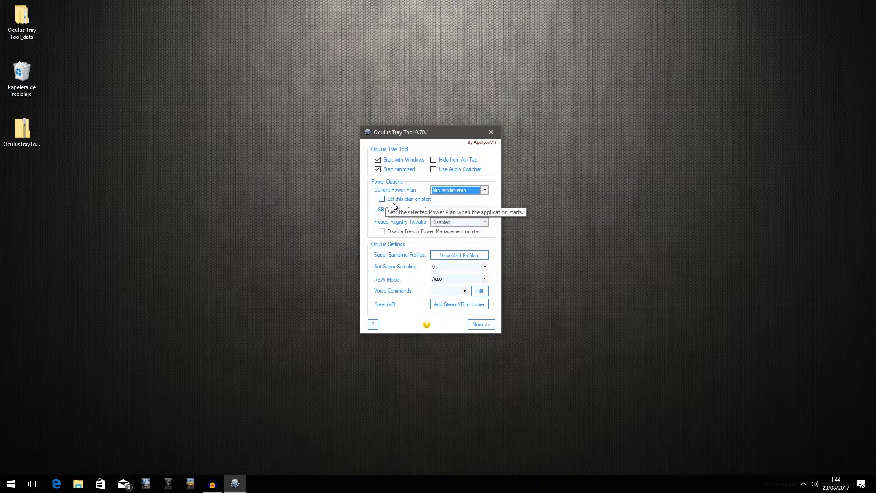
pyautogui.click(459, 191)
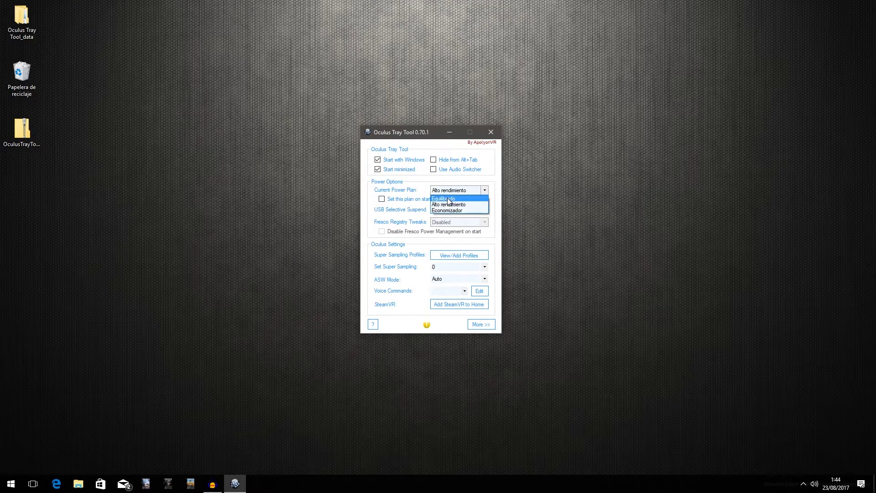
pyautogui.click(450, 205)
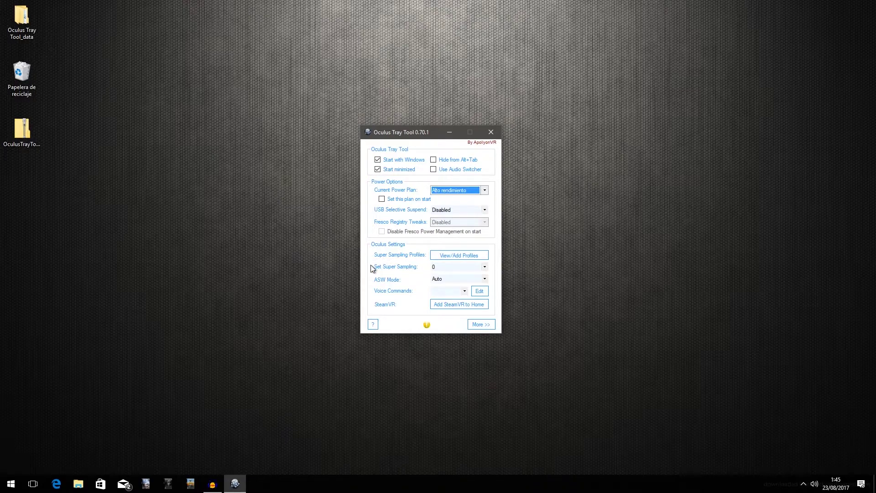
# Set the default Super Sampling value to 1.5 in the Oculus settings.
pyautogui.click(484, 267)
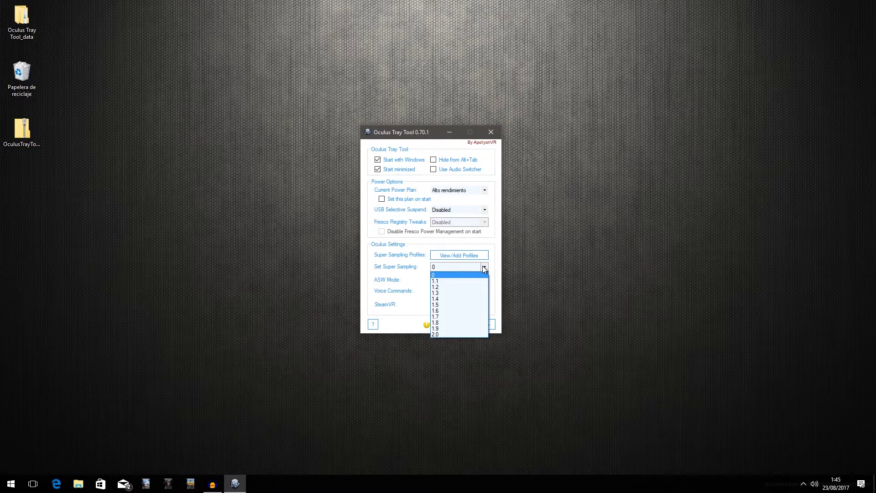
pyautogui.click(484, 268)
pyautogui.click(484, 268)
pyautogui.click(436, 305)
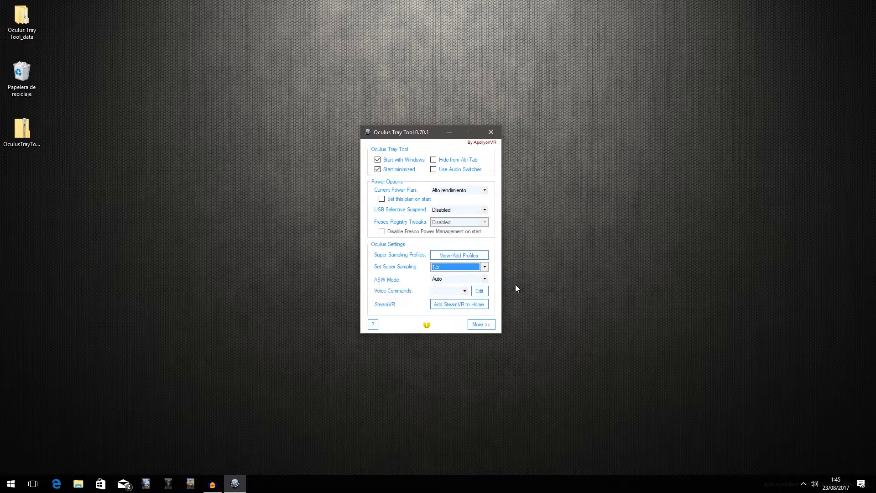
# Set the ASW Mode to Off in the Oculus settings.
pyautogui.click(484, 278)
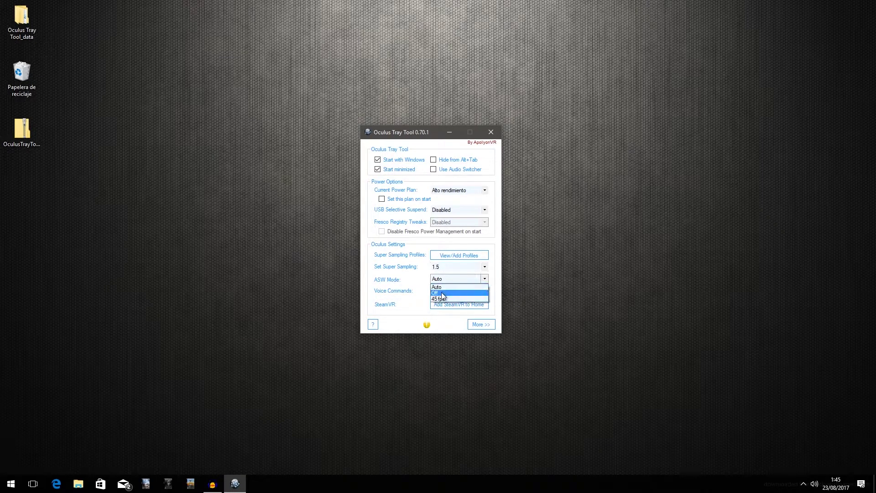
pyautogui.click(442, 292)
pyautogui.moveTo(381, 285)
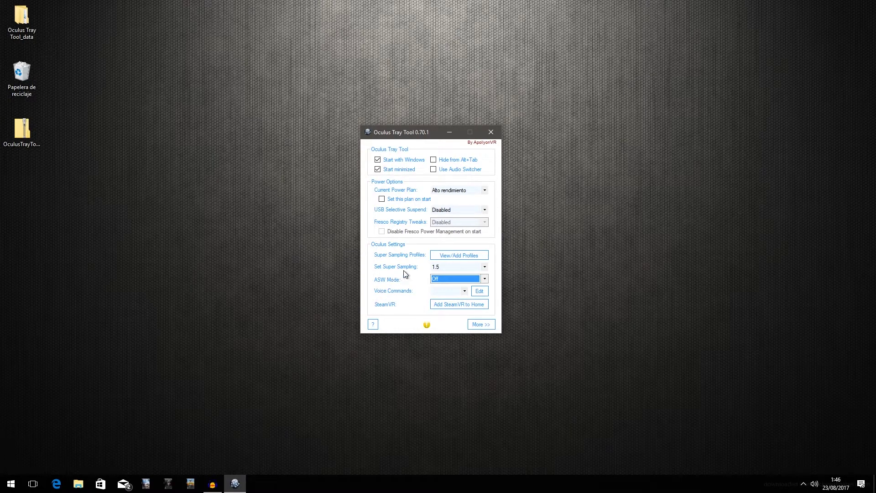
# Show the additional tool settings and review the available Visual HUD Overlay modes, leaving the mode at None.
pyautogui.click(482, 325)
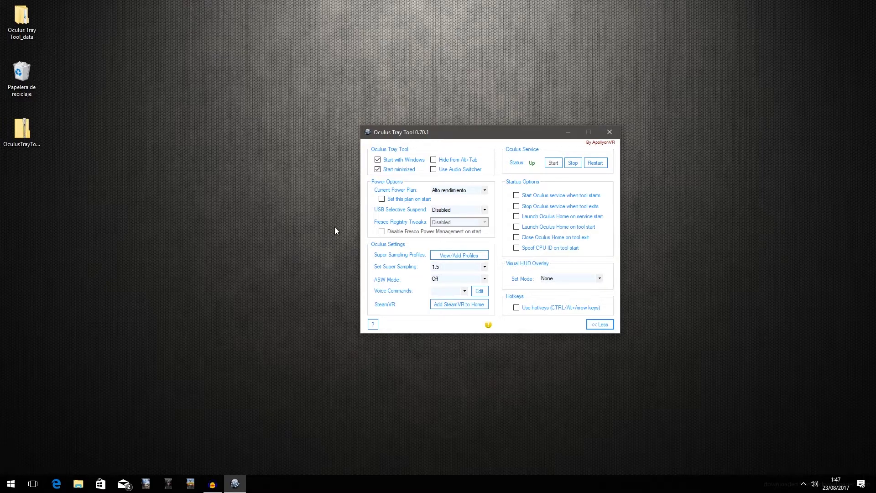
pyautogui.click(545, 279)
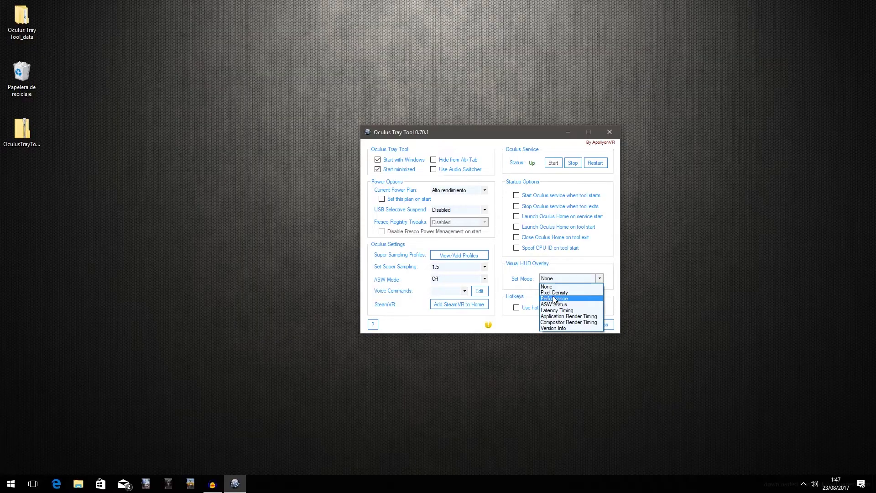
pyautogui.click(563, 277)
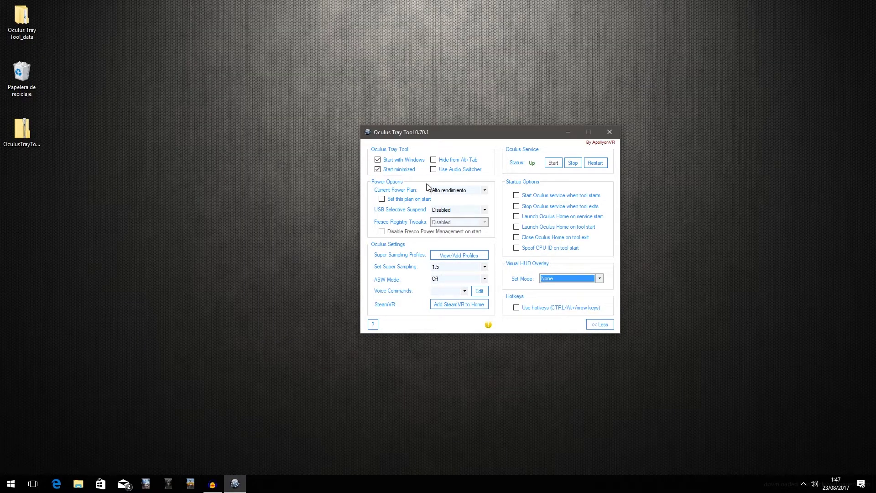
# Open the Super Sampling profiles and arrange the Profiles window beside the main settings window.
pyautogui.moveTo(450, 138); pyautogui.dragTo(359, 140)
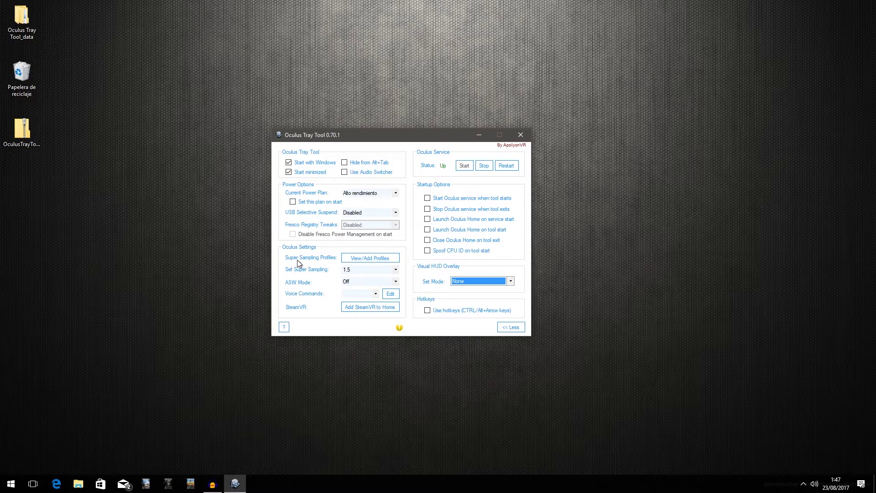
pyautogui.click(357, 258)
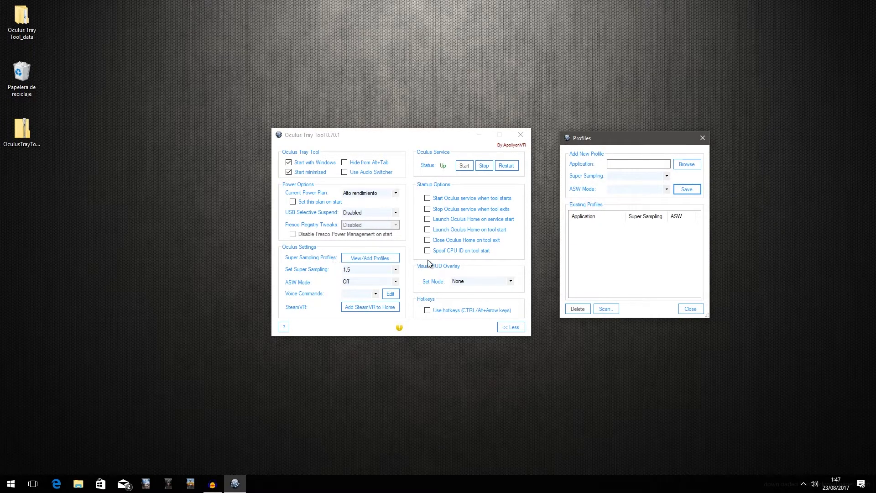
pyautogui.moveTo(587, 143); pyautogui.dragTo(571, 152)
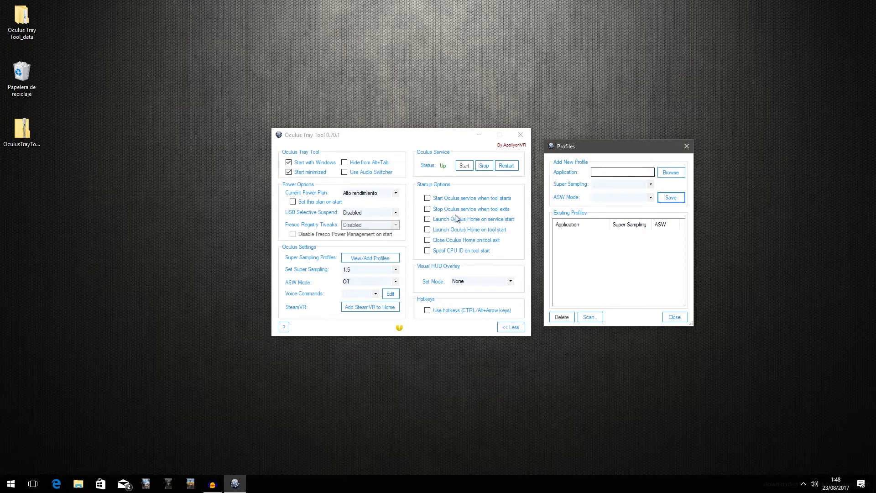
pyautogui.moveTo(598, 145); pyautogui.dragTo(599, 137)
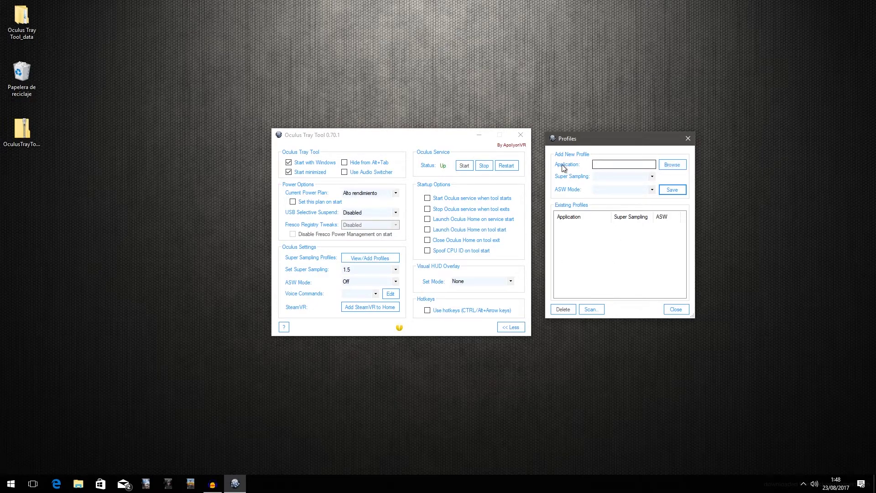
# Browse for the new profile's application and go to the Juegos\Oculus folder on drive E:.
pyautogui.click(672, 165)
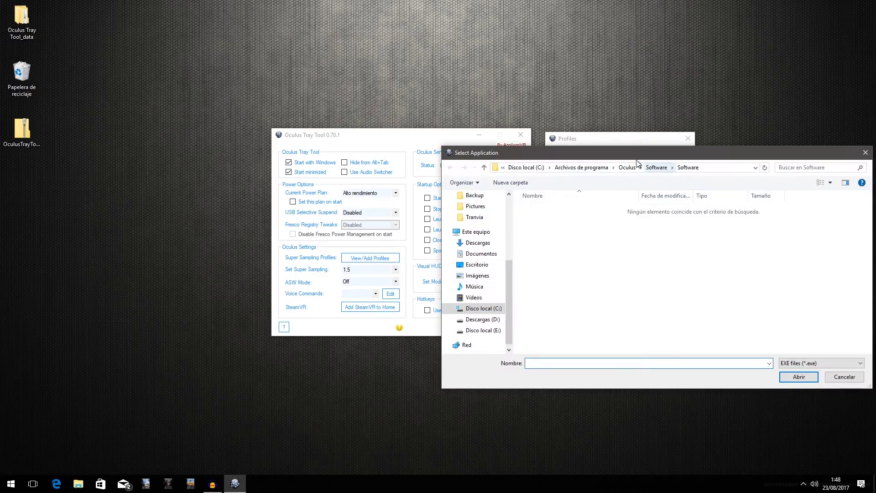
pyautogui.click(661, 168)
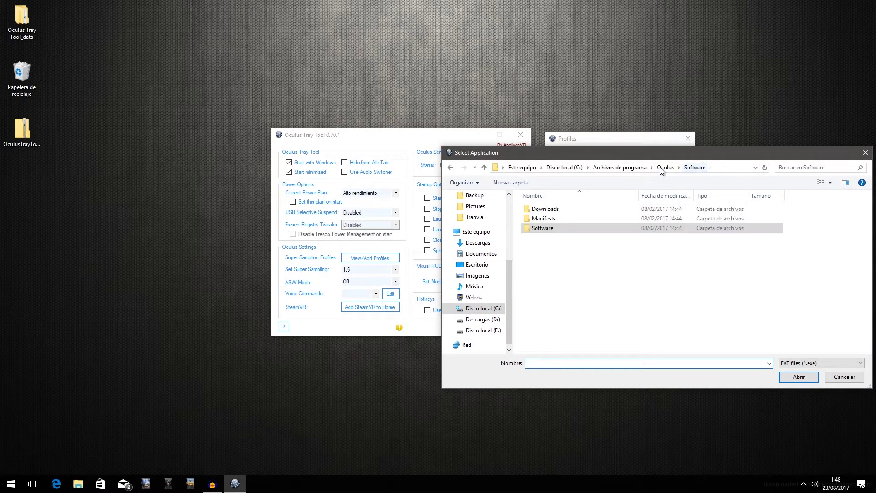
pyautogui.doubleClick(546, 209)
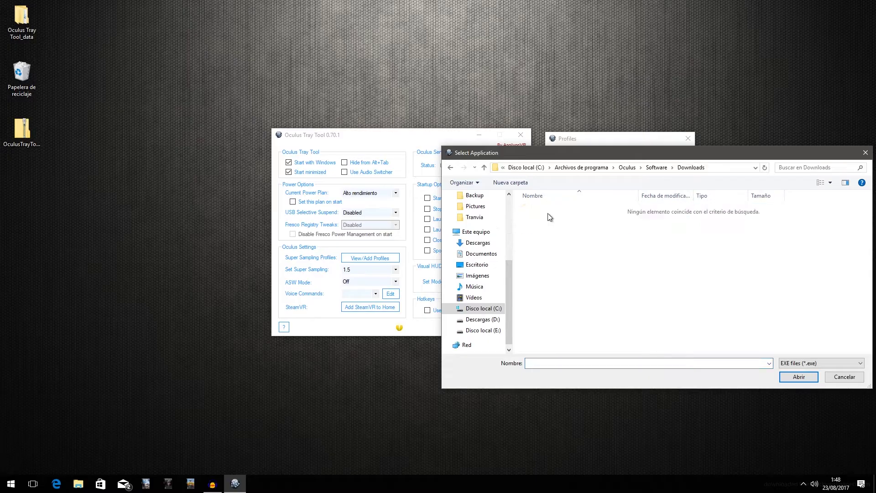
pyautogui.click(627, 168)
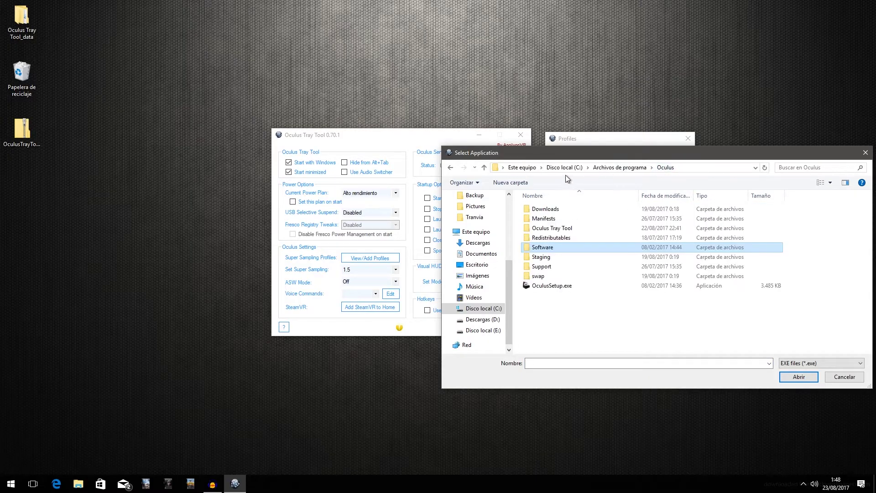
pyautogui.click(479, 329)
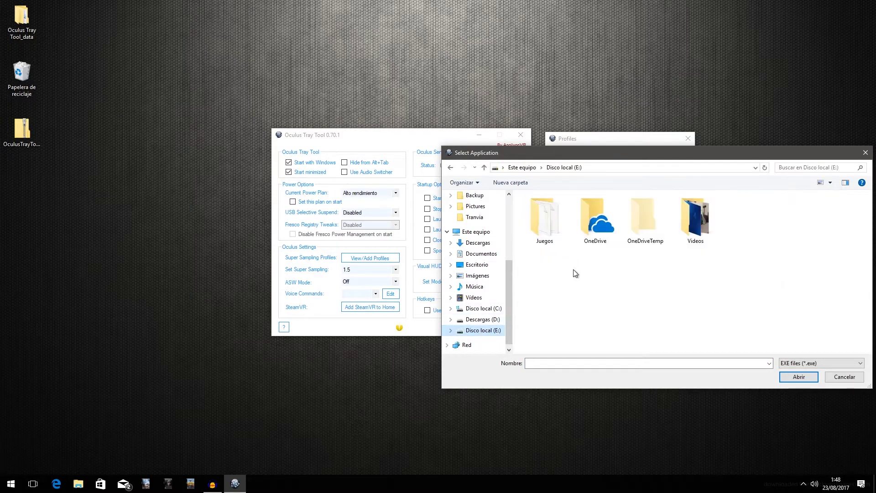
pyautogui.doubleClick(549, 227)
pyautogui.doubleClick(550, 269)
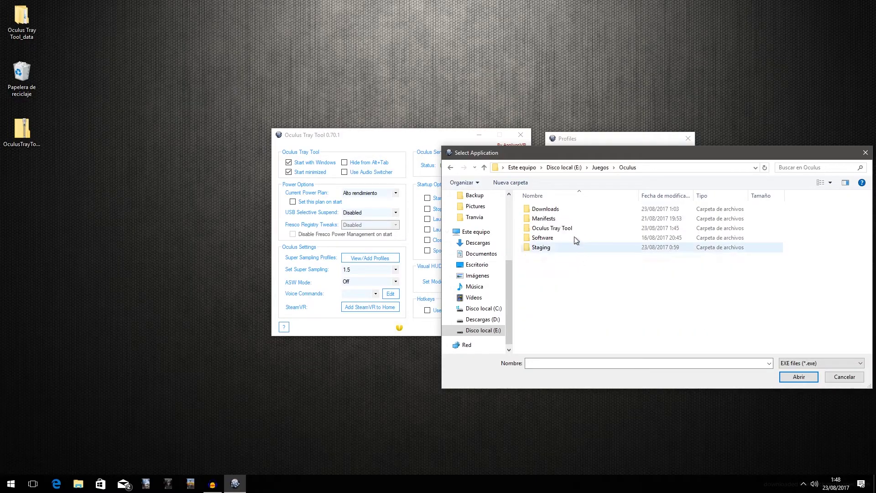
pyautogui.doubleClick(555, 212)
pyautogui.click(450, 168)
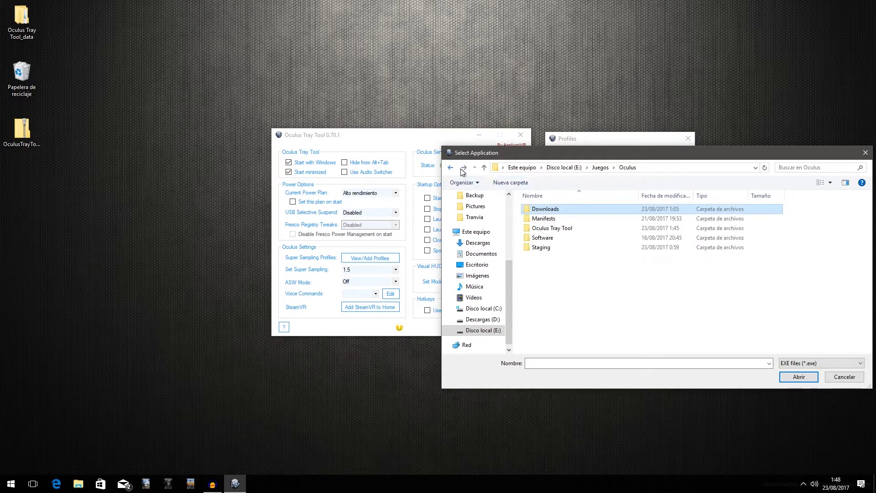
# Choose EliteDangerous64.exe from the Elite Dangerous Products\elite-dangerous-64 folder, inside Software, as the profile's application.
pyautogui.doubleClick(545, 239)
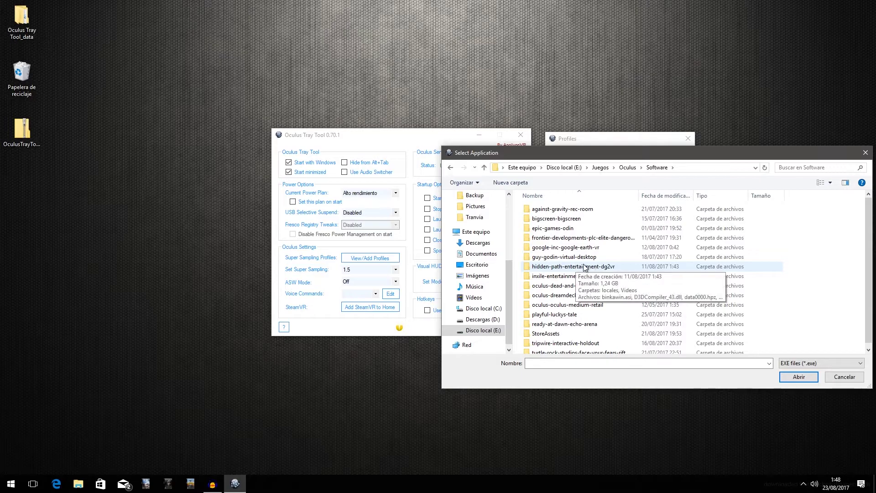
pyautogui.scroll(-1, 548, 273)
pyautogui.doubleClick(555, 234)
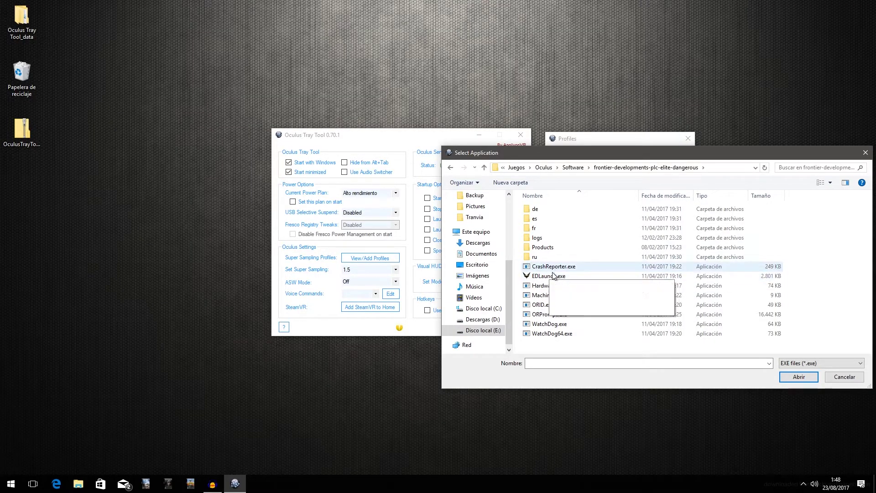
pyautogui.doubleClick(538, 253)
pyautogui.doubleClick(549, 212)
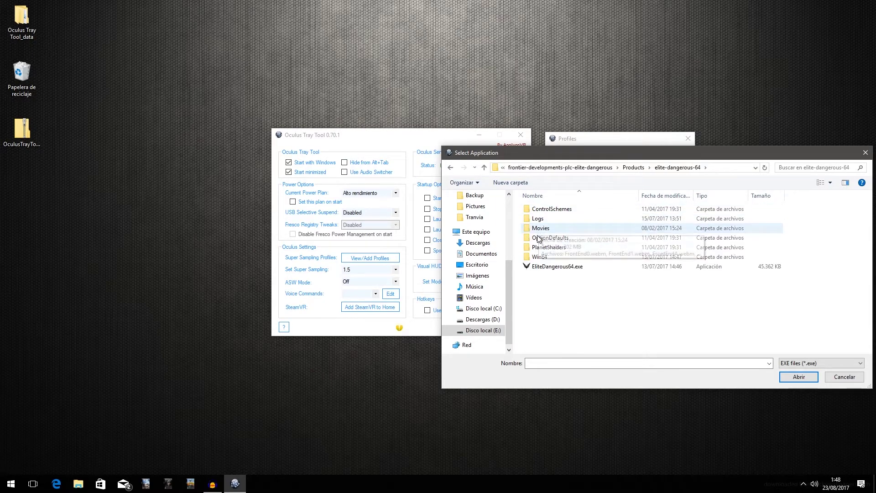
pyautogui.click(556, 270)
pyautogui.click(797, 375)
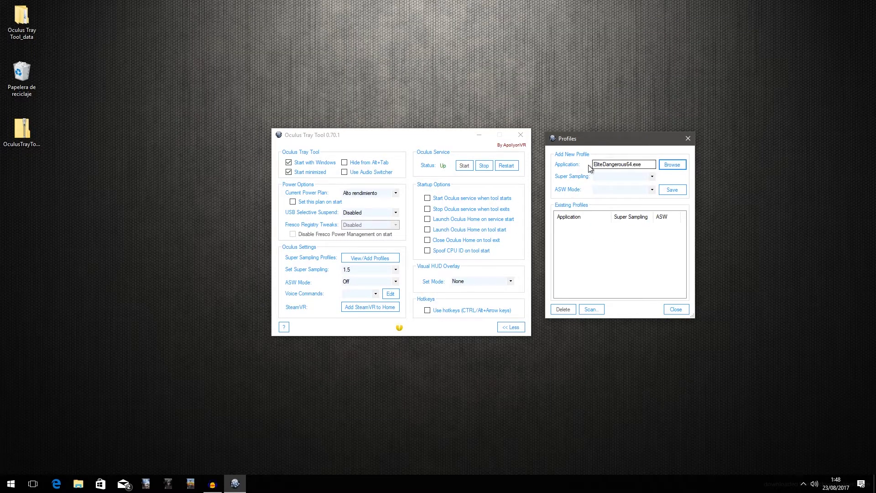
# Set the Elite Dangerous profile's Super Sampling to 2.0 and ASW Mode to Off, and save it.
pyautogui.click(652, 176)
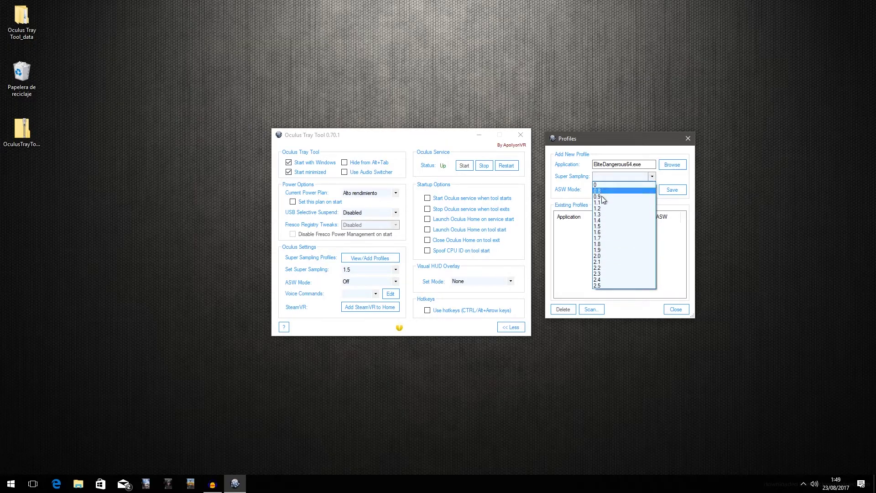
pyautogui.click(600, 259)
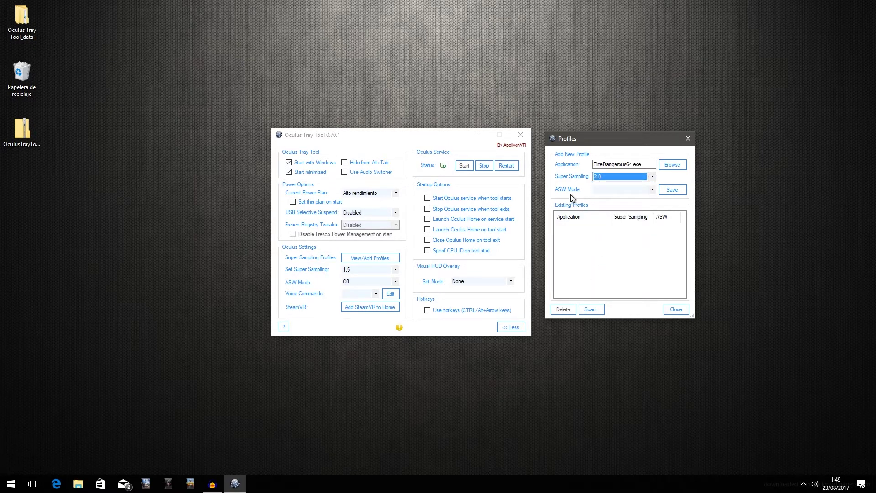
pyautogui.click(644, 190)
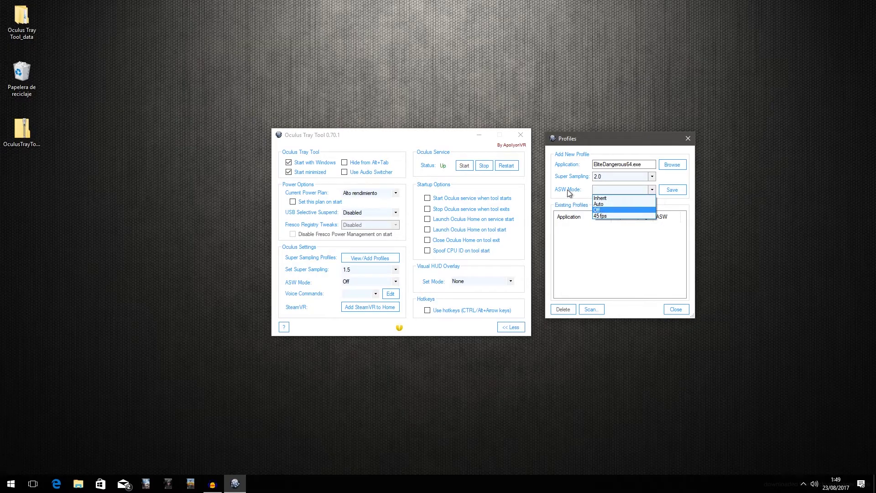
pyautogui.click(600, 210)
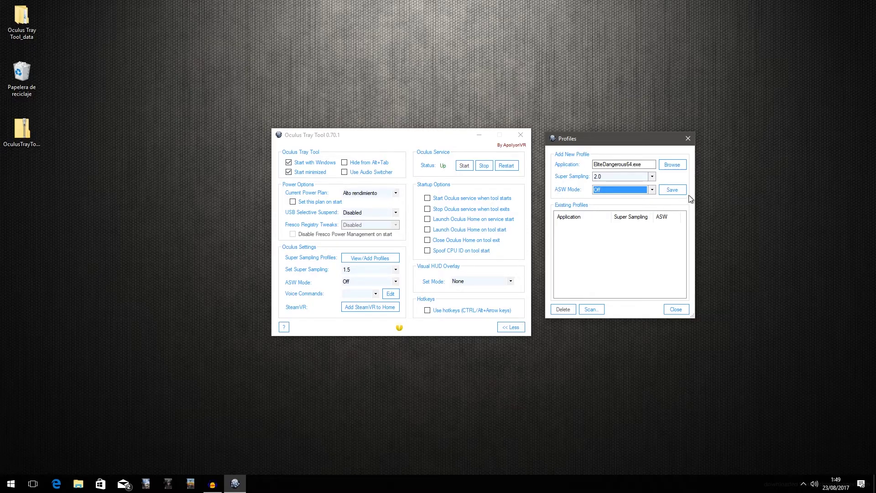
pyautogui.click(673, 189)
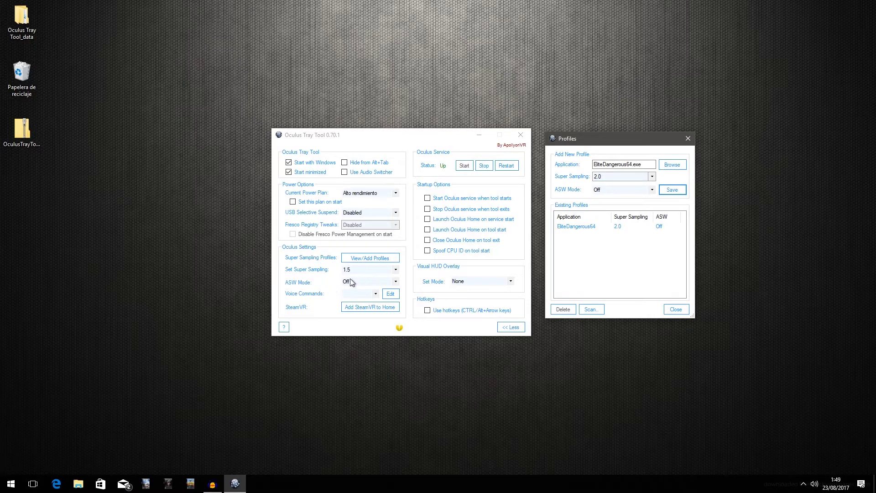
# Check the saved EliteDangerous64 profile in the existing profiles and close the Profiles window.
pyautogui.click(576, 228)
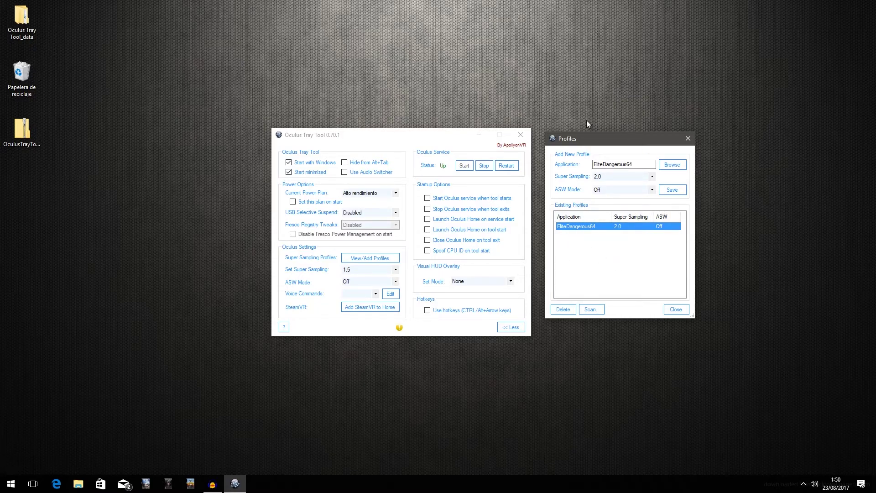
pyautogui.moveTo(583, 143); pyautogui.dragTo(578, 150)
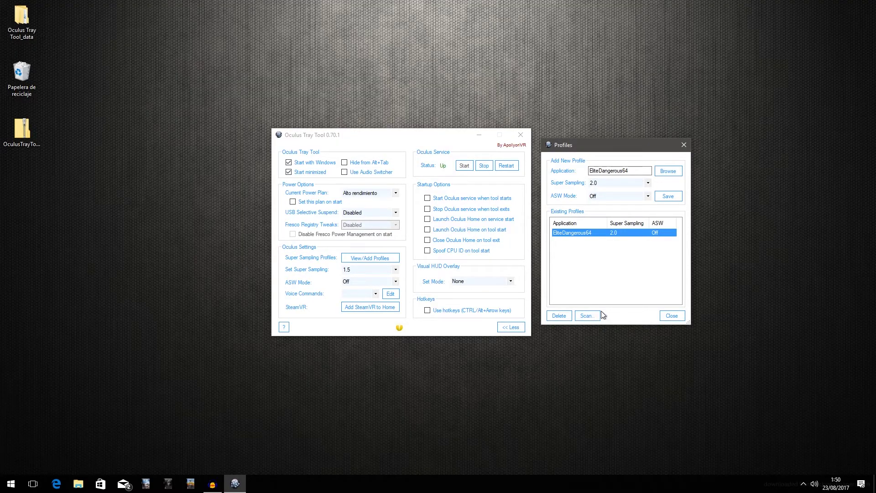
pyautogui.click(586, 317)
pyautogui.click(567, 247)
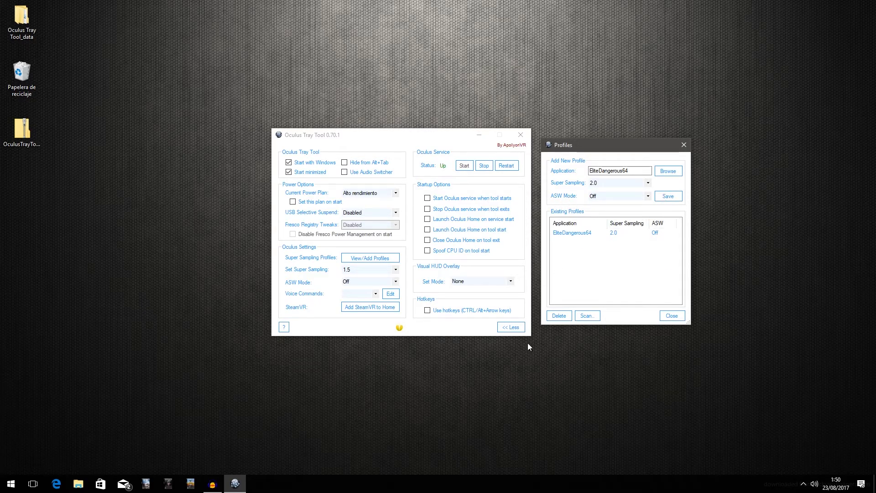
pyautogui.moveTo(229, 69); pyautogui.dragTo(576, 451)
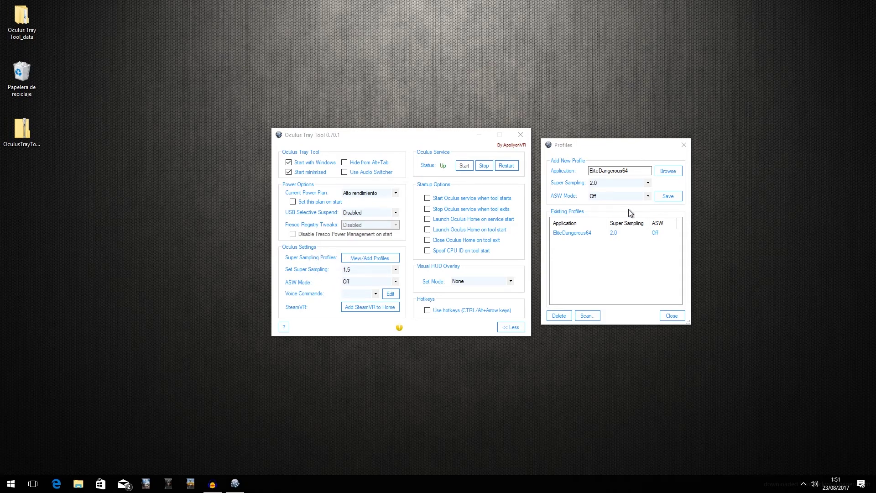
pyautogui.click(673, 317)
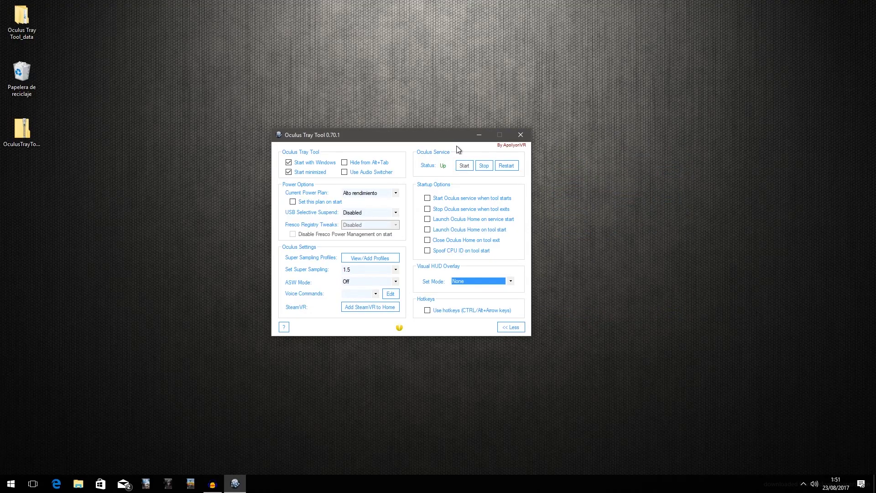